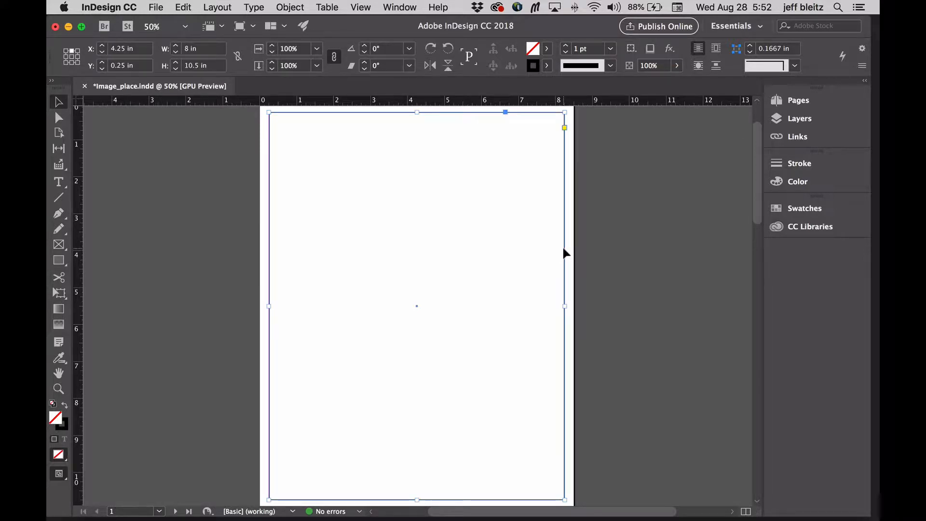
# - Lock the empty frame that runs along the page margins
pyautogui.click(612, 242)
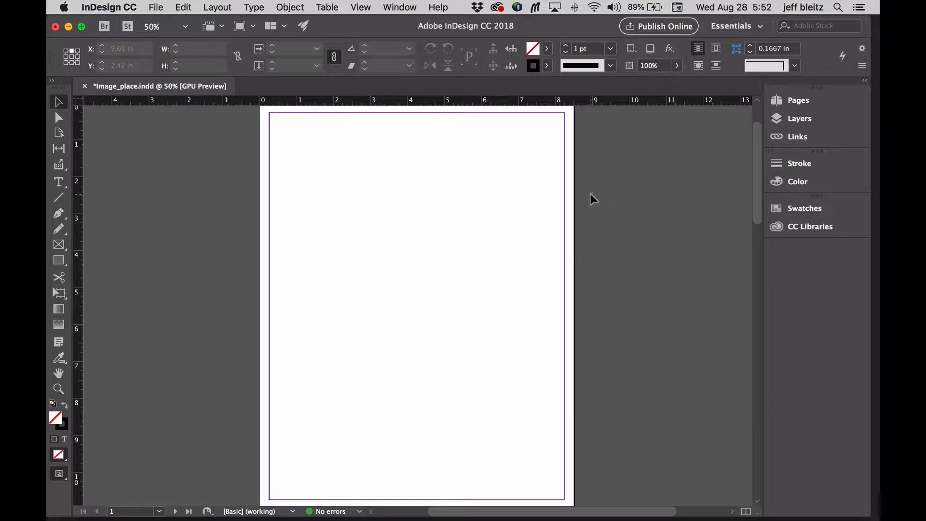
pyautogui.click(563, 222)
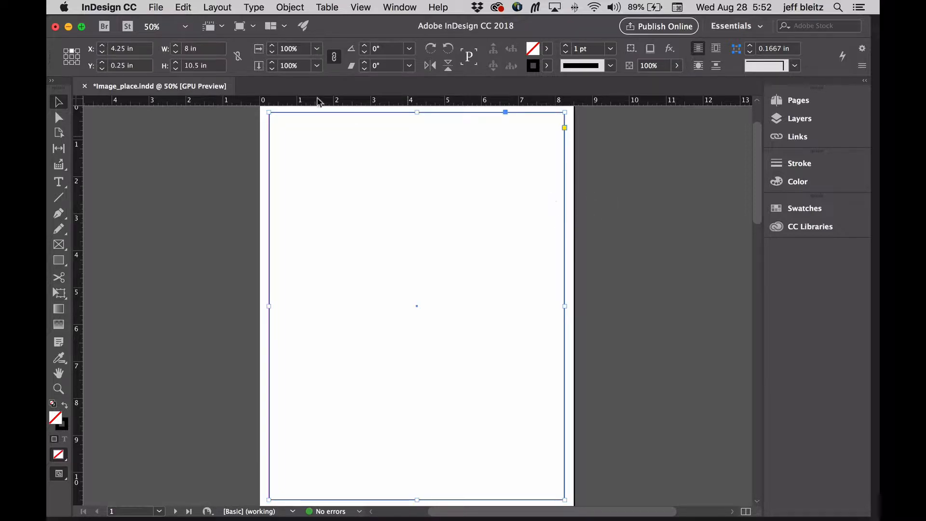
pyautogui.click(290, 7)
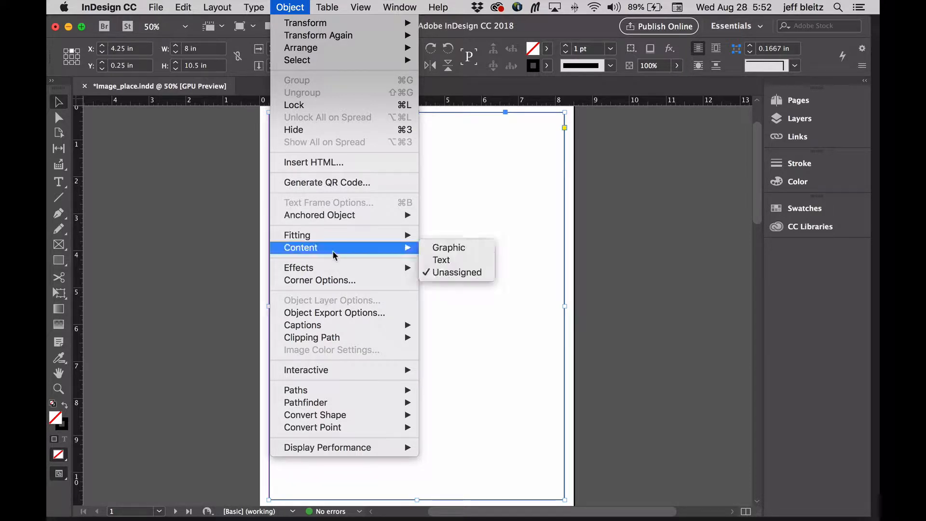
pyautogui.click(337, 105)
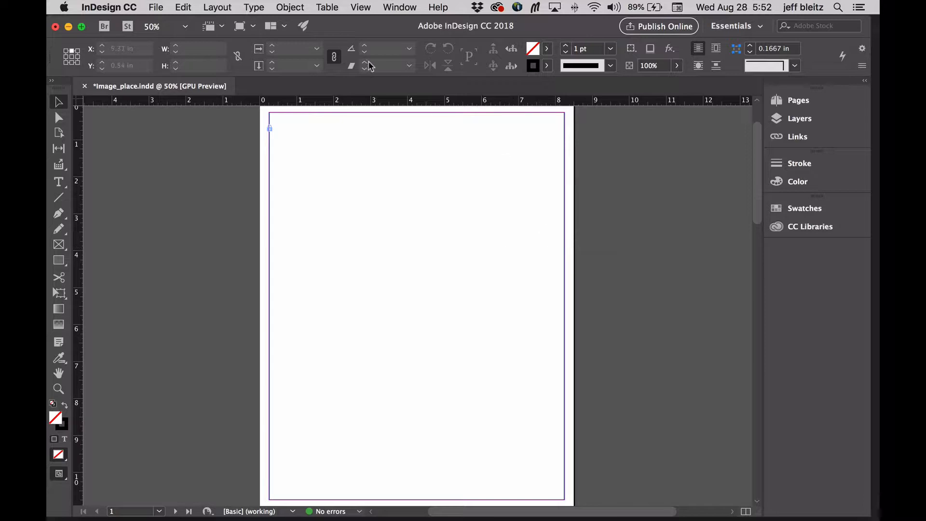
pyautogui.click(302, 7)
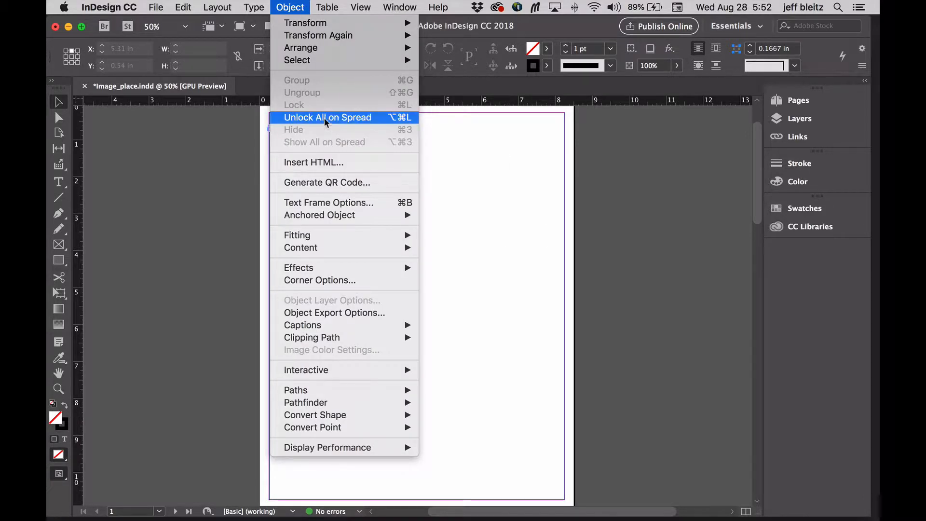
pyautogui.click(298, 7)
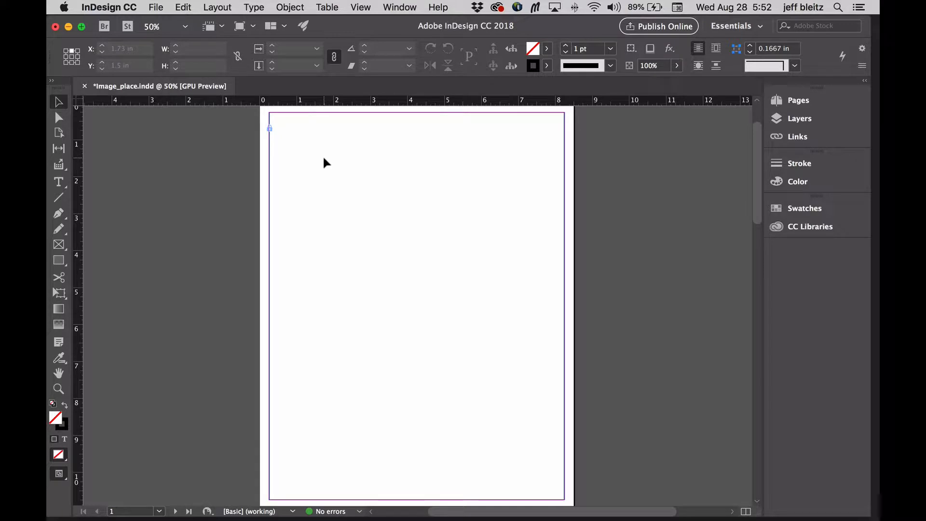
# - Load all the bird images from the image grid folder for placing in the document
pyautogui.press('super+d')
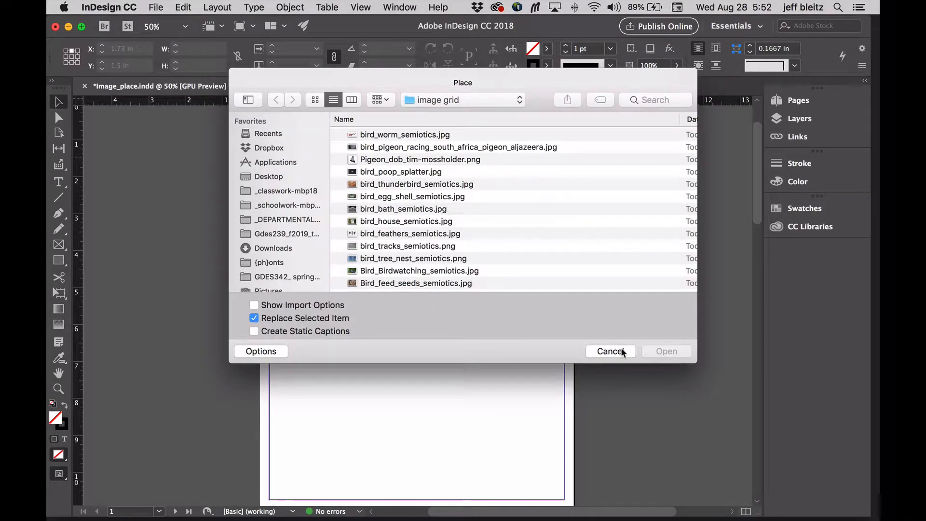
pyautogui.click(611, 351)
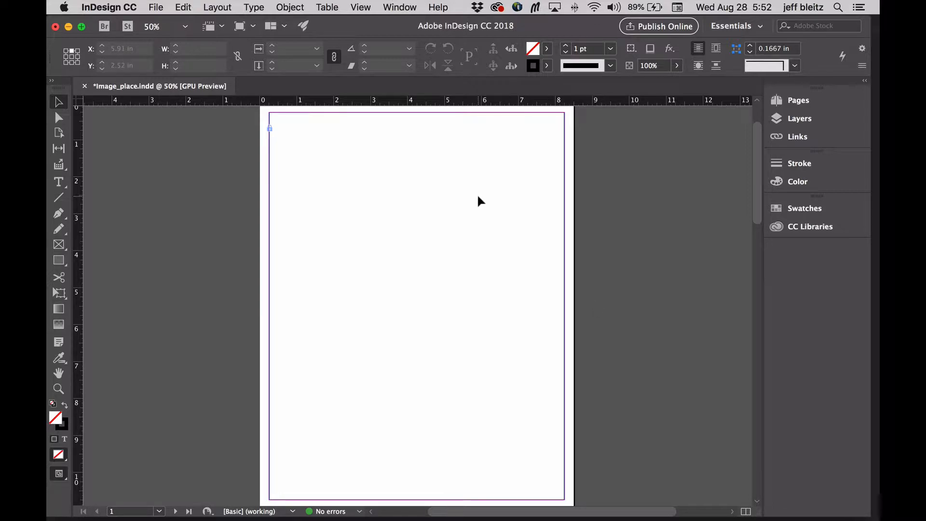
pyautogui.press('super+d')
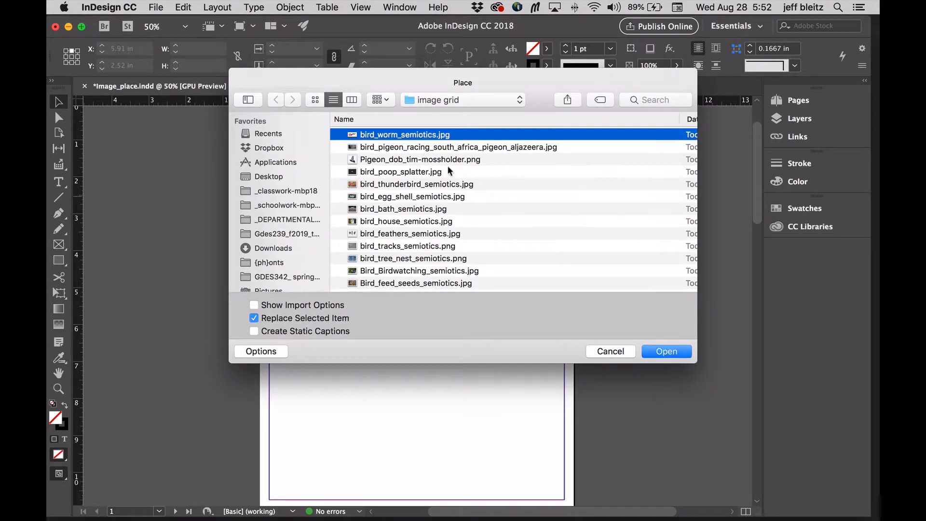
pyautogui.scroll(-5, 449, 172)
pyautogui.keyDown('shift'); pyautogui.click(472, 285); pyautogui.keyUp('shift')
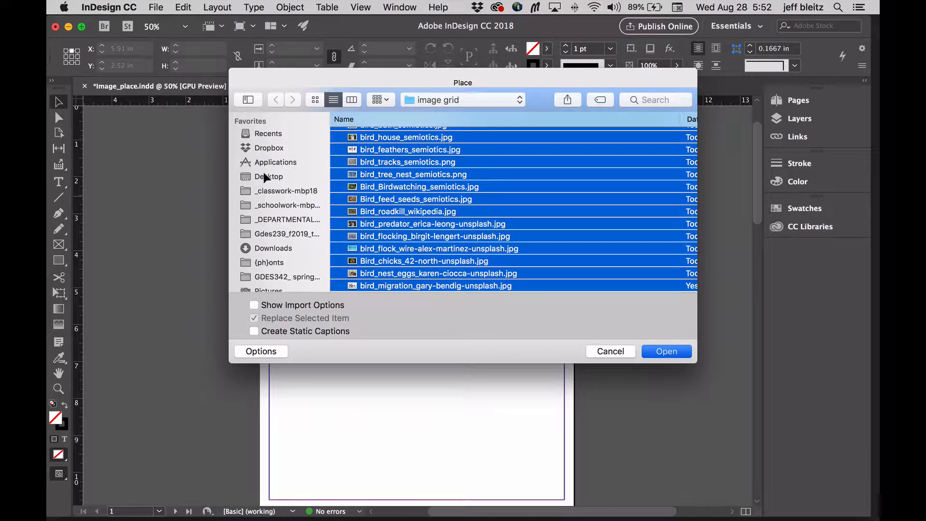
pyautogui.press('Return')
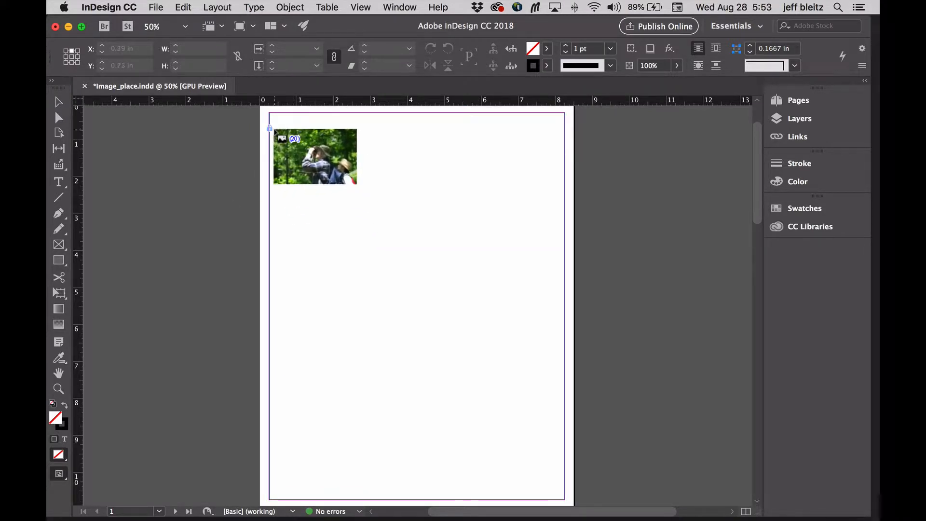
# - Draw a placement grid of four columns by five rows inside the margins, about 7.86 in wide and 9.06 in high
pyautogui.moveTo(274, 129); pyautogui.dragTo(562, 464)
pyautogui.press('Up')
pyautogui.press('Up')
pyautogui.press('Up')
pyautogui.press('Right')
pyautogui.press('Right')
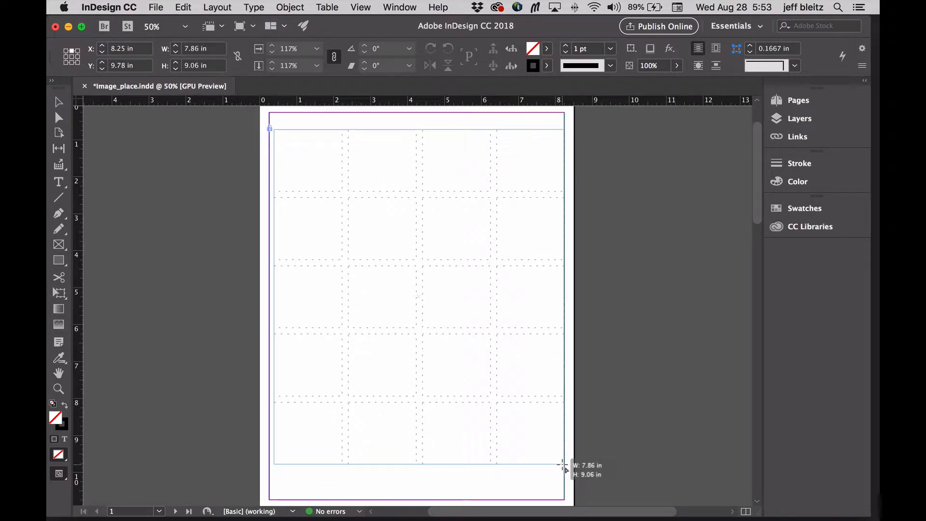
# - Close the gaps between the grid's rows and columns and place the images at about 7.86 by 9.06 in overall
pyautogui.moveTo(562, 465); pyautogui.dragTo(562, 465)
pyautogui.moveTo(563, 465); pyautogui.dragTo(562, 465)
pyautogui.moveTo(562, 465); pyautogui.dragTo(563, 465)
pyautogui.press('Left')
pyautogui.moveTo(562, 464); pyautogui.dragTo(563, 464)
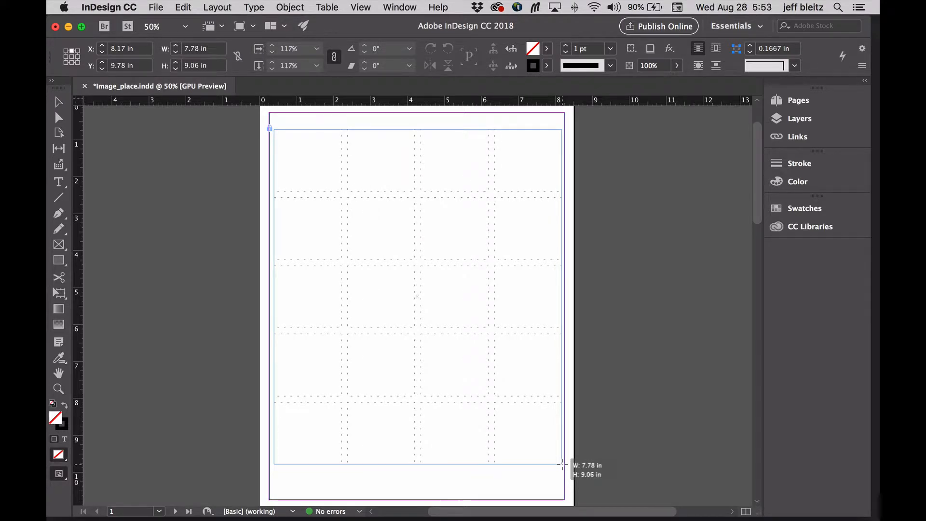
pyautogui.moveTo(563, 464); pyautogui.dragTo(562, 464)
pyautogui.moveTo(562, 464); pyautogui.dragTo(562, 464)
pyautogui.moveTo(563, 465); pyautogui.dragTo(562, 464)
pyautogui.moveTo(562, 464); pyautogui.dragTo(562, 464)
pyautogui.moveTo(563, 465); pyautogui.dragTo(565, 465)
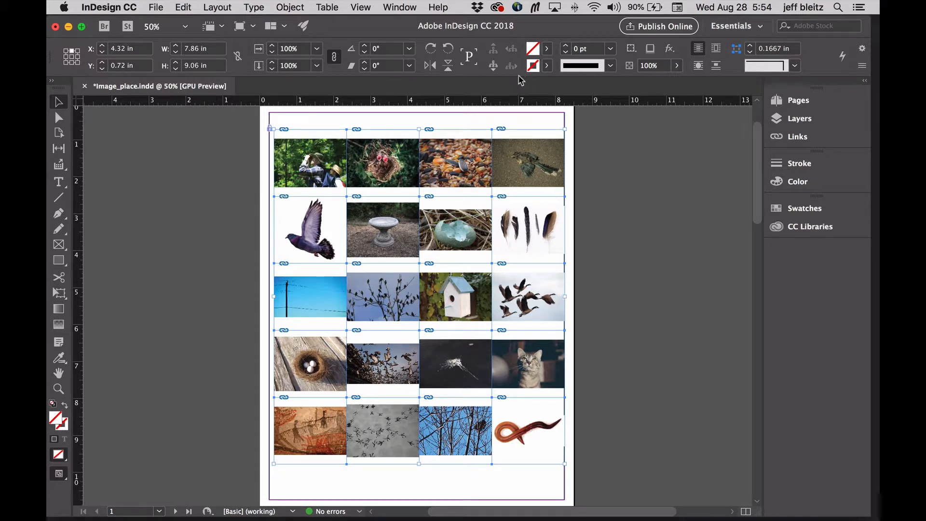
# - Fit the placed images with Fill Frame Proportionally so they cover all the grid's frames
pyautogui.click(295, 8)
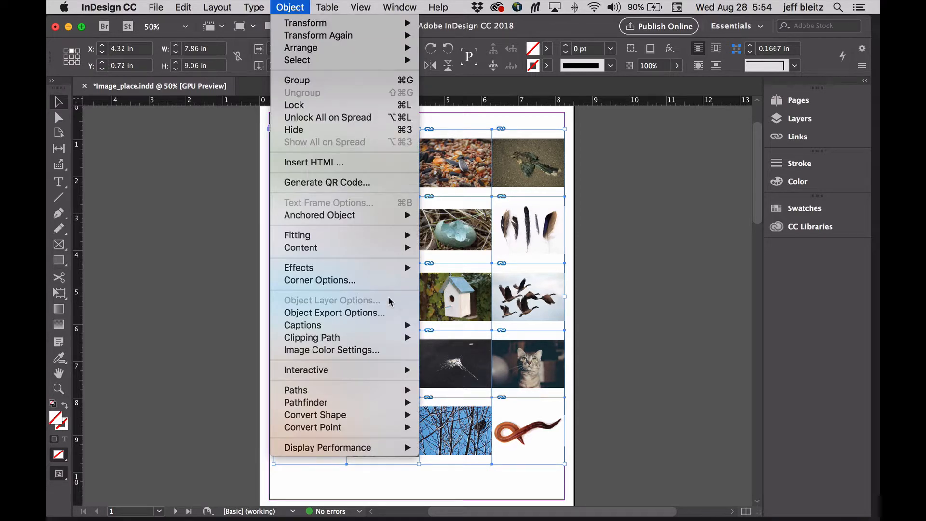
pyautogui.moveTo(374, 235)
pyautogui.click(488, 234)
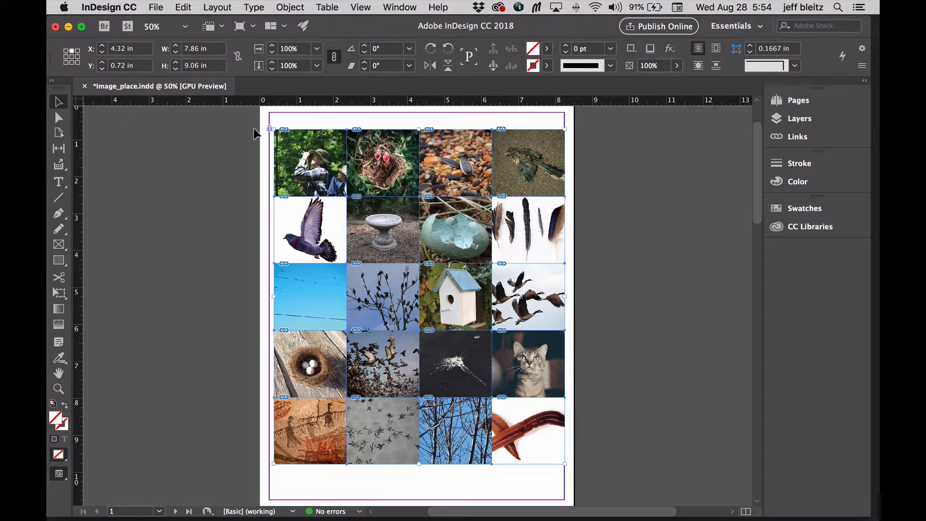
# - Shrink the image grid to about 6.74 by 4.06 in and fill its frames proportionally
pyautogui.moveTo(565, 129); pyautogui.dragTo(524, 314)
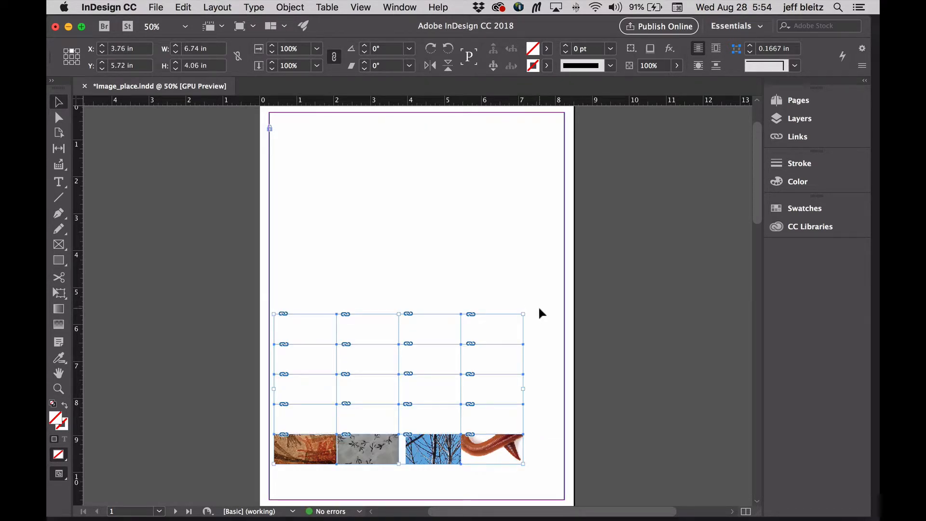
pyautogui.click(290, 8)
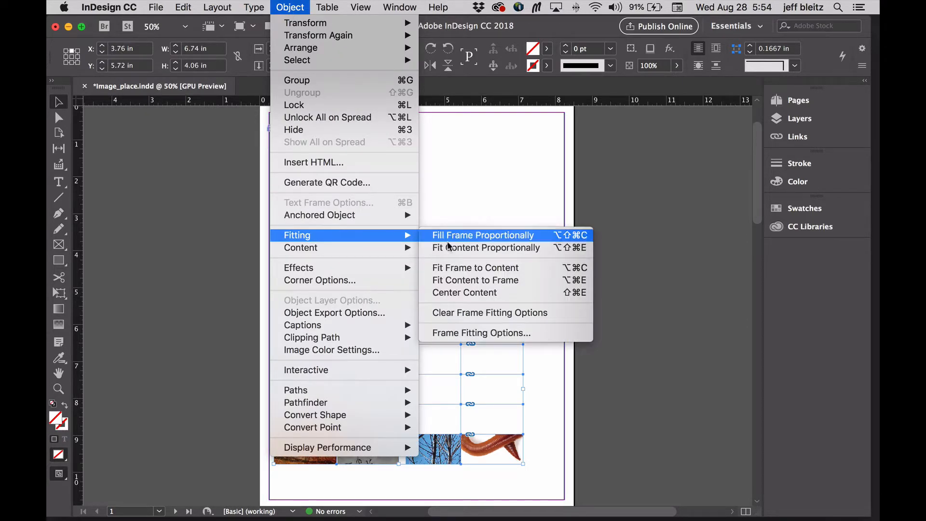
pyautogui.click(470, 234)
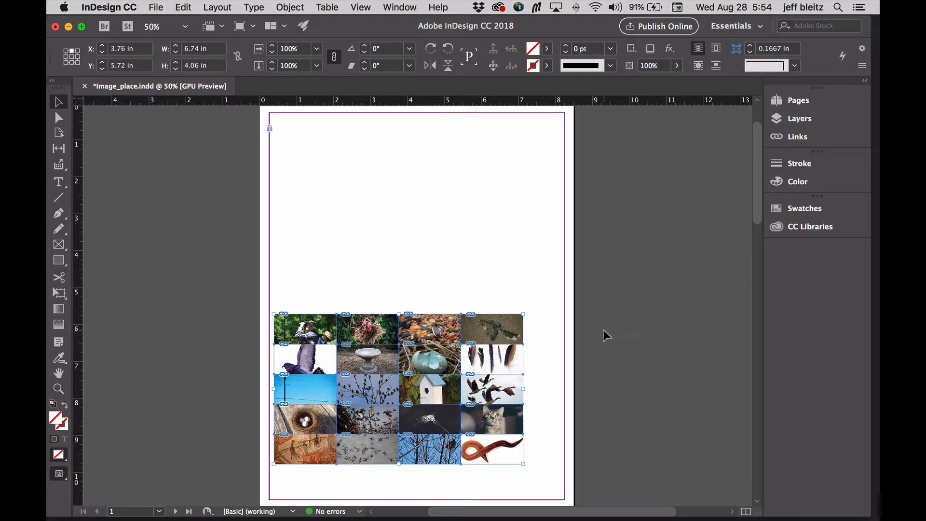
# - Move the grid up to the page's middle, widen it to about 7.42 in and refill its frames proportionally
pyautogui.moveTo(506, 326); pyautogui.dragTo(507, 221)
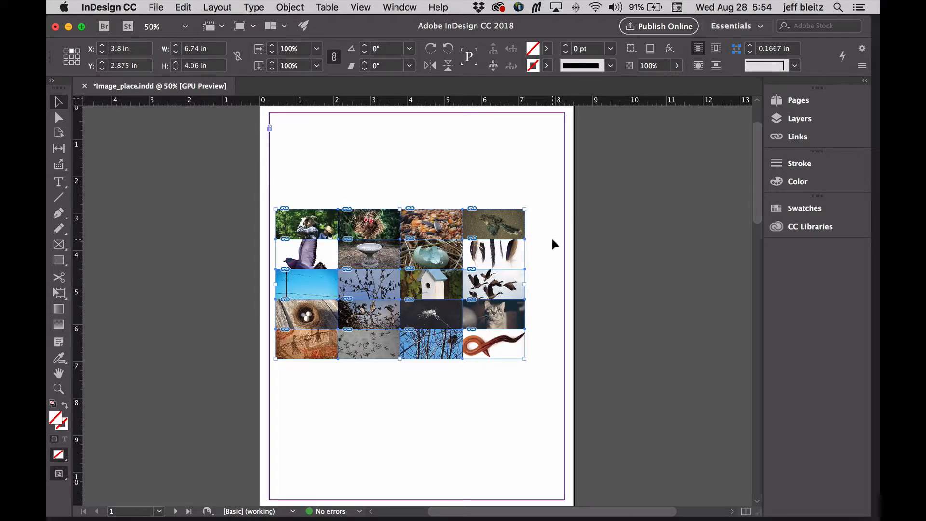
pyautogui.moveTo(525, 285); pyautogui.dragTo(549, 285)
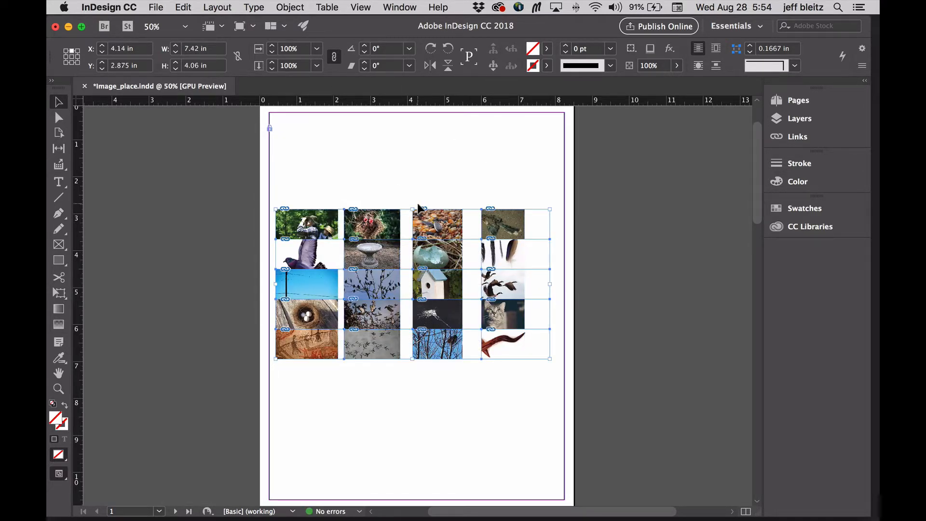
pyautogui.click(291, 8)
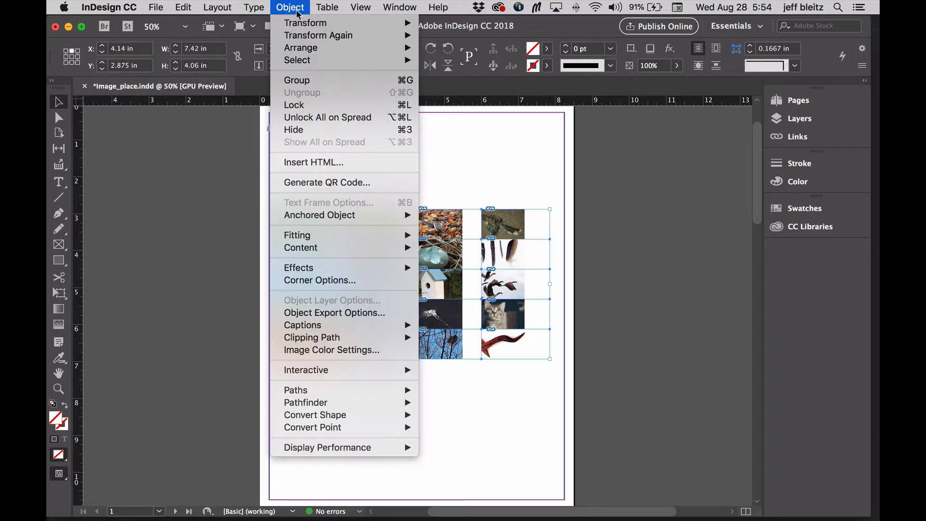
pyautogui.moveTo(325, 237)
pyautogui.click(451, 237)
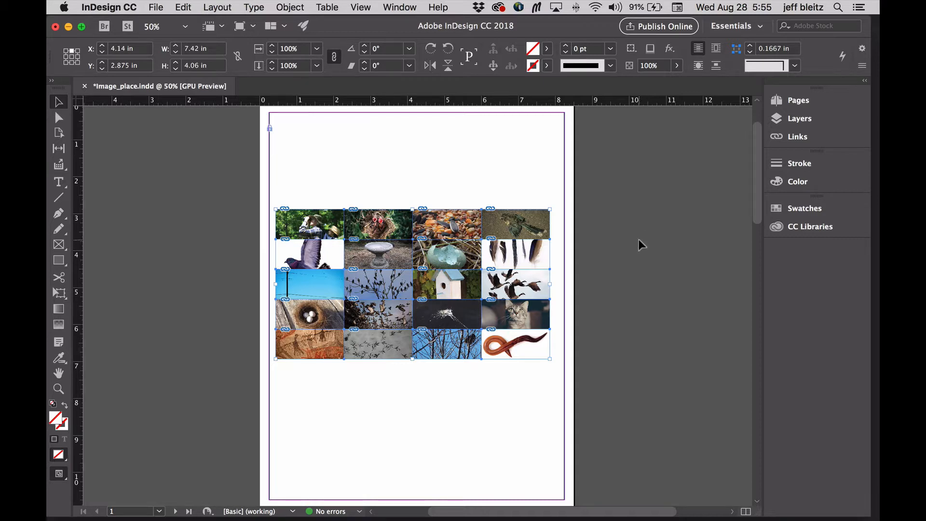
pyautogui.click(638, 240)
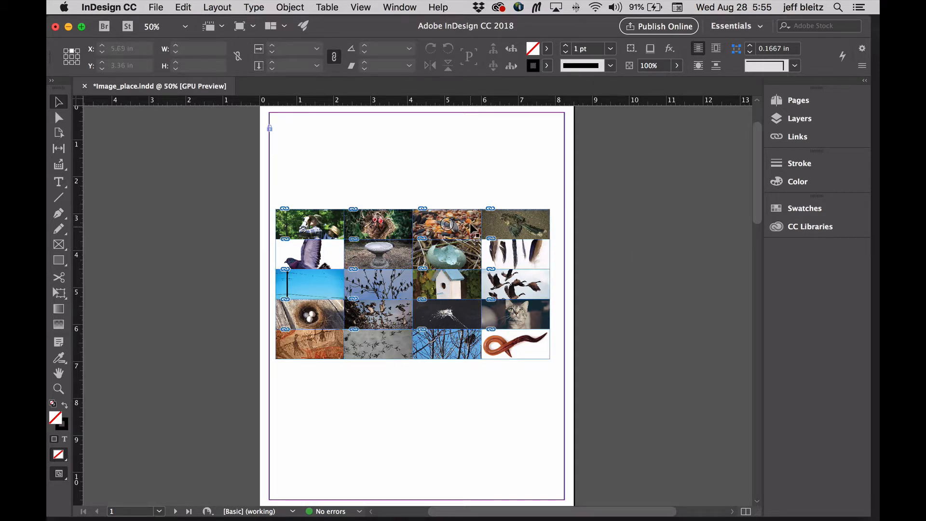
# - Move the seeds image one row above the grid and the bird tracks image one row below it
pyautogui.moveTo(473, 228); pyautogui.dragTo(472, 197)
pyautogui.moveTo(388, 350); pyautogui.dragTo(389, 376)
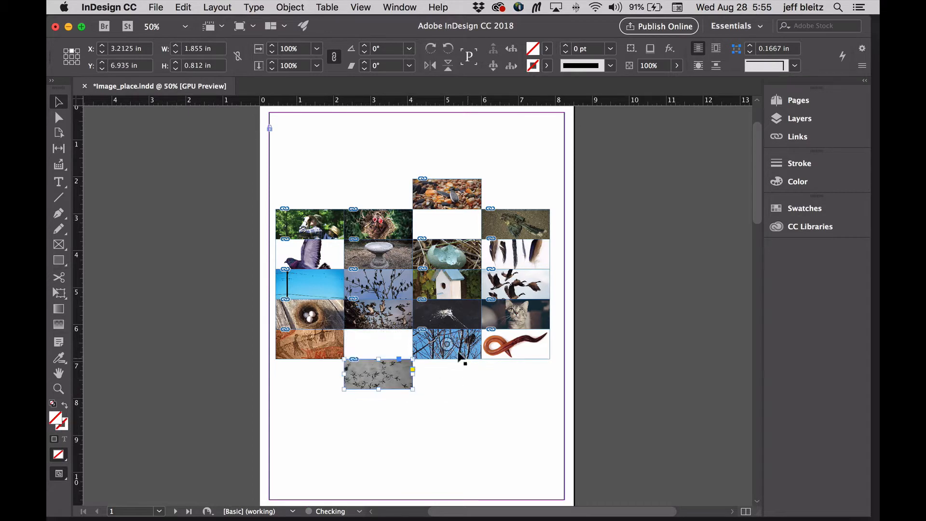
pyautogui.moveTo(463, 364); pyautogui.dragTo(455, 411)
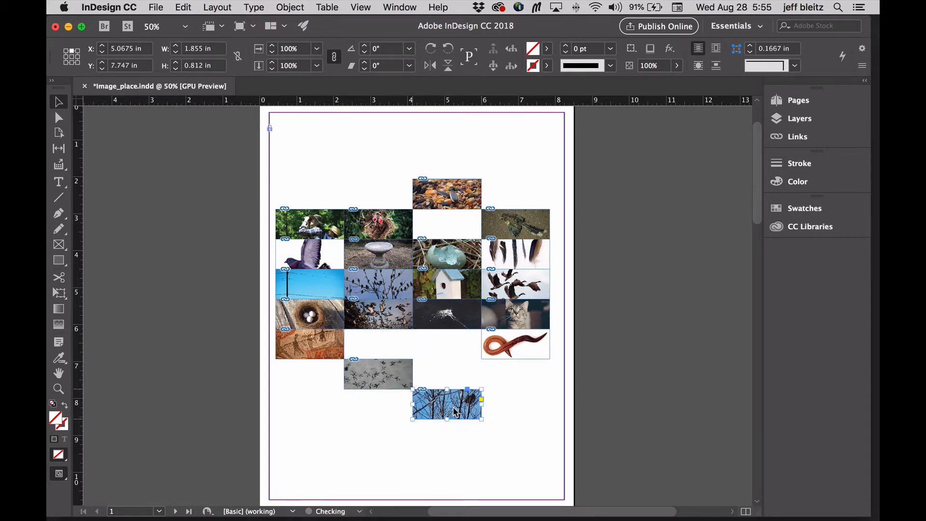
pyautogui.press('super+z')
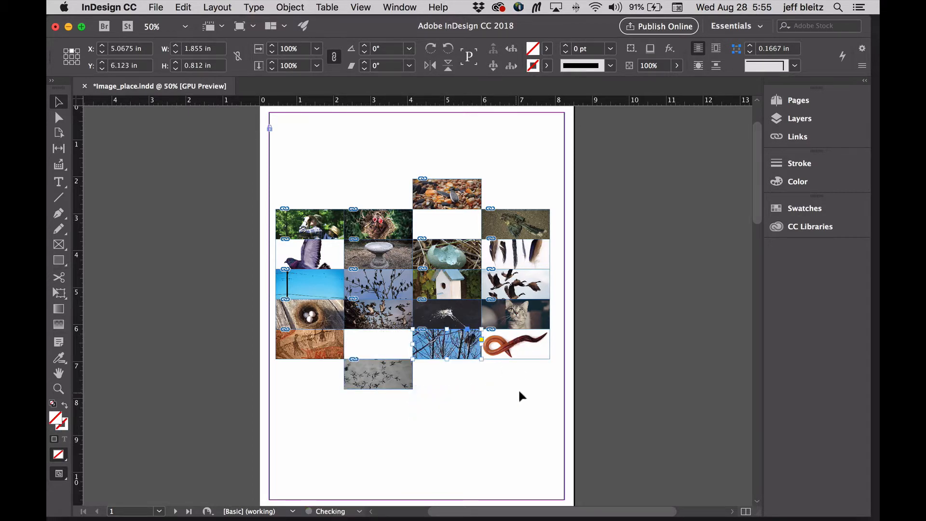
# - Delete the worm and feathers images from the grid's last column
pyautogui.click(527, 346)
pyautogui.press('Delete')
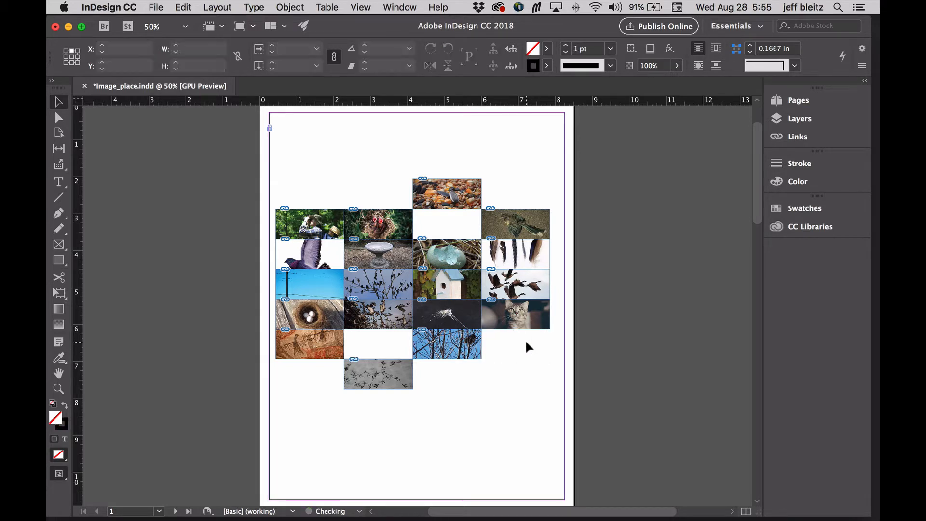
pyautogui.click(537, 251)
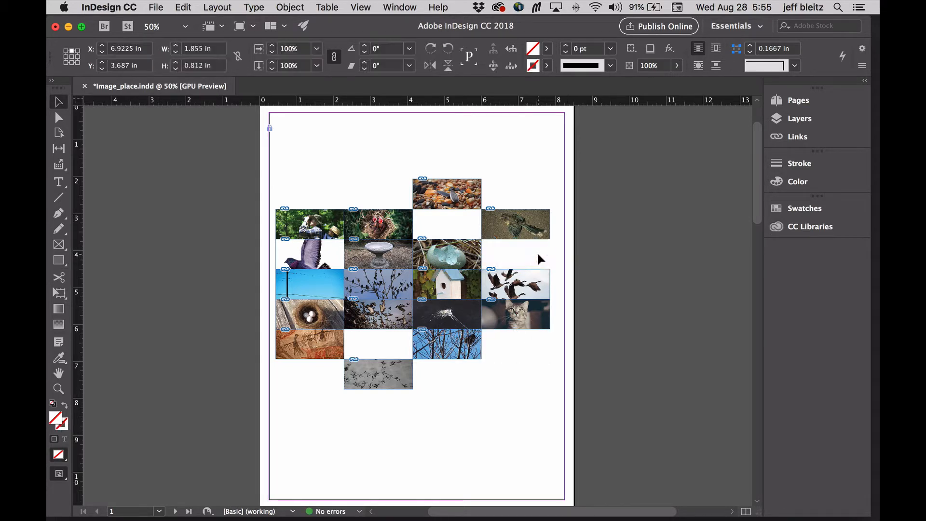
pyautogui.press('Delete')
# - Move the pigeon frame up, enlarge it to about 6.76 by 8.41 in and fit its content proportionally
pyautogui.moveTo(324, 248); pyautogui.dragTo(553, 460)
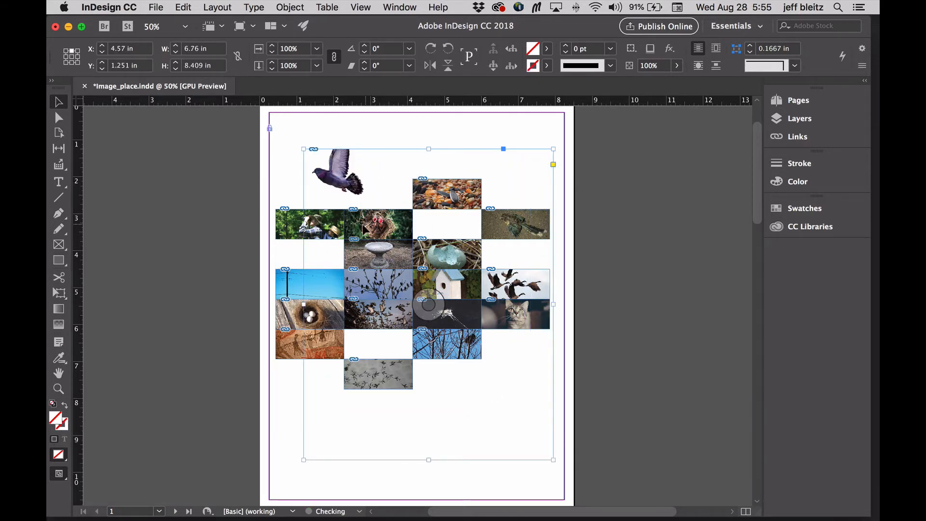
pyautogui.rightClick(341, 178)
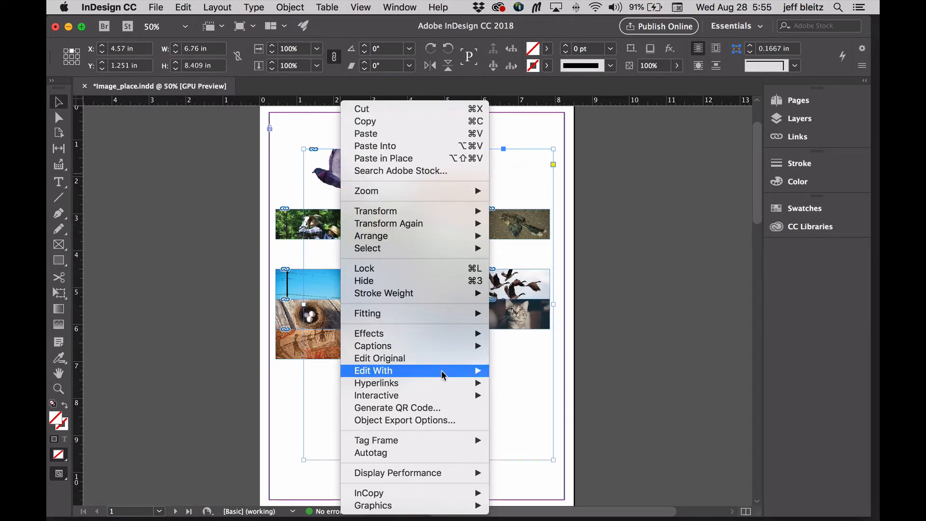
pyautogui.moveTo(439, 314)
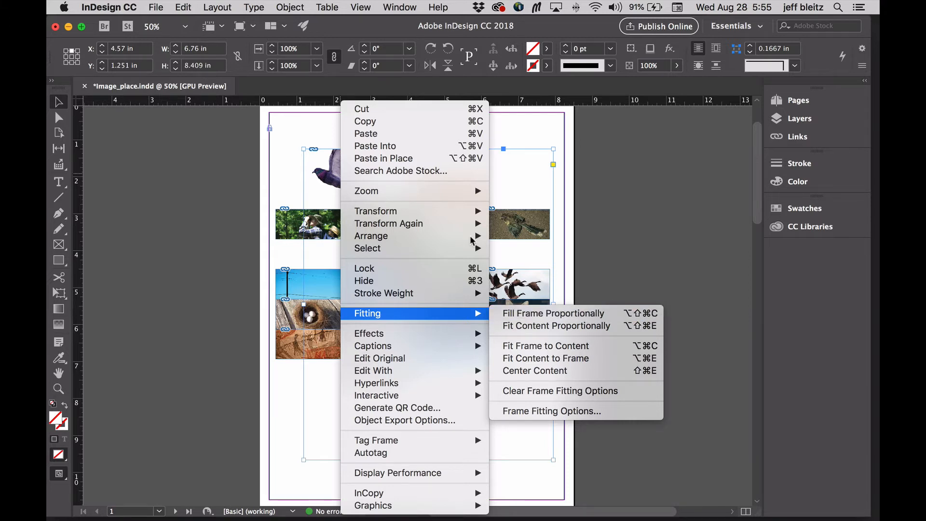
pyautogui.click(291, 90)
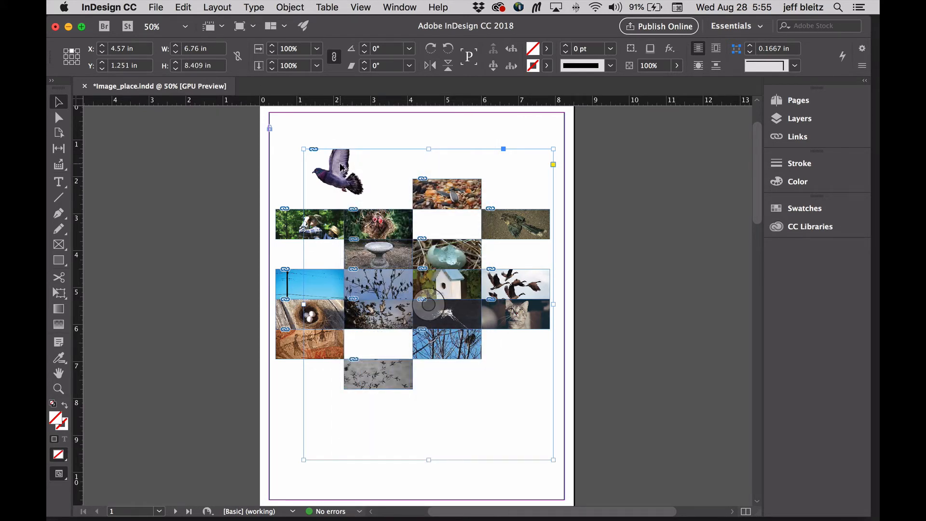
pyautogui.press('super+alt+shift+e')
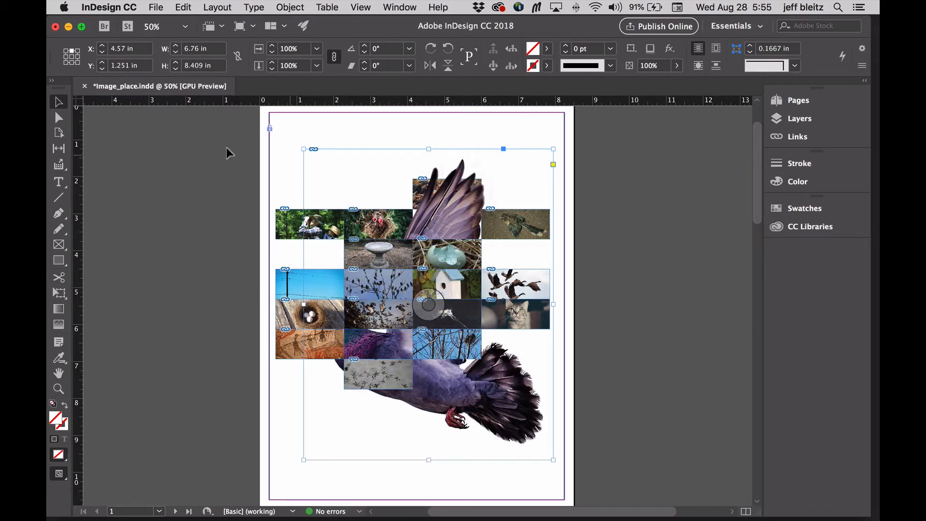
# - Bring the pigeon image in front of the other images and shift it toward the page's upper right corner
pyautogui.press('super+shift+bracketright')
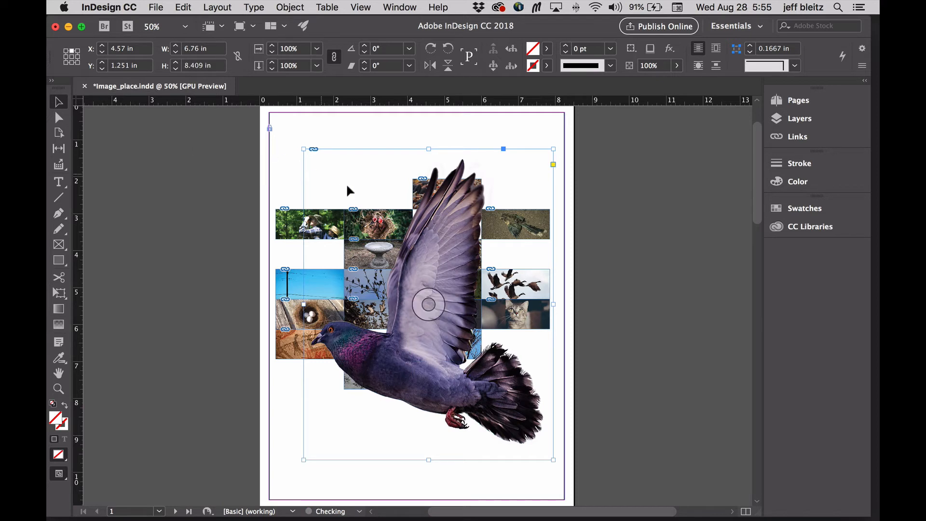
pyautogui.click(638, 230)
pyautogui.press('d')
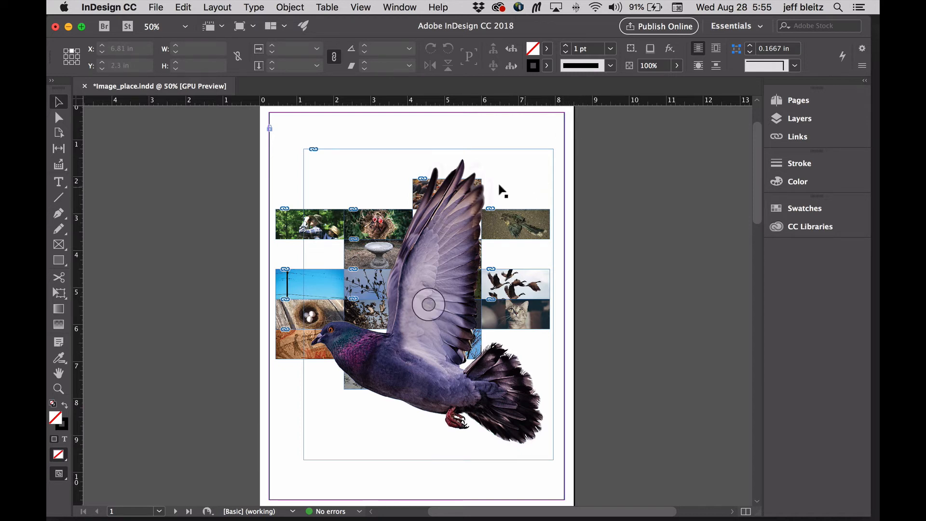
pyautogui.click(454, 241)
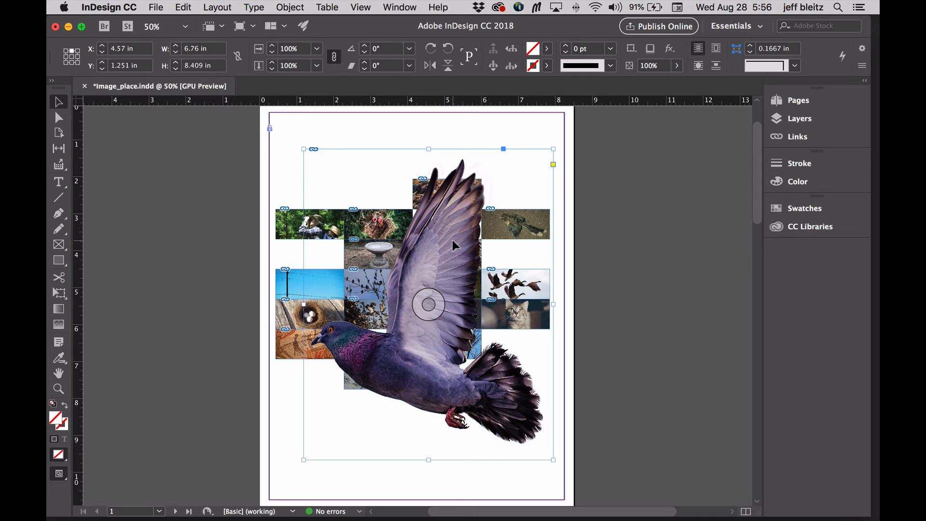
pyautogui.moveTo(452, 240); pyautogui.dragTo(496, 206)
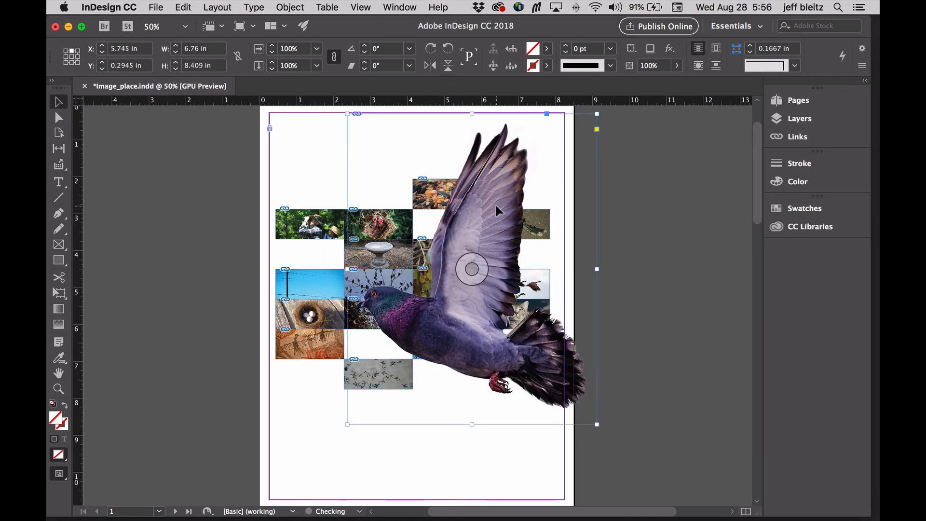